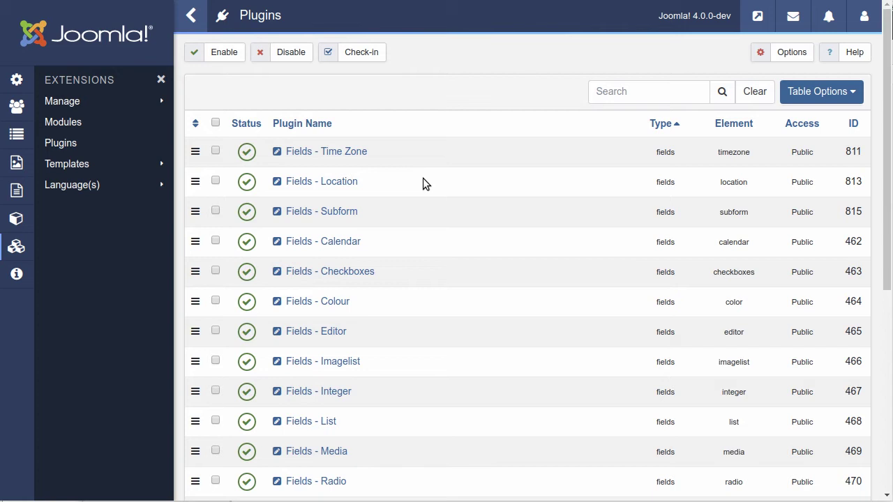
Open the settings of the Fields - Location plugin.
click(326, 184)
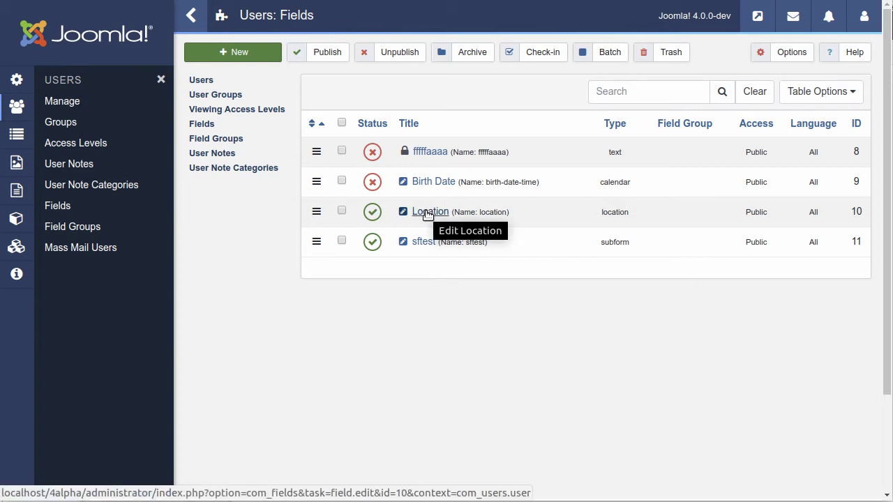
Open the Location user field for editing and examine its general settings, including the default value.
click(433, 212)
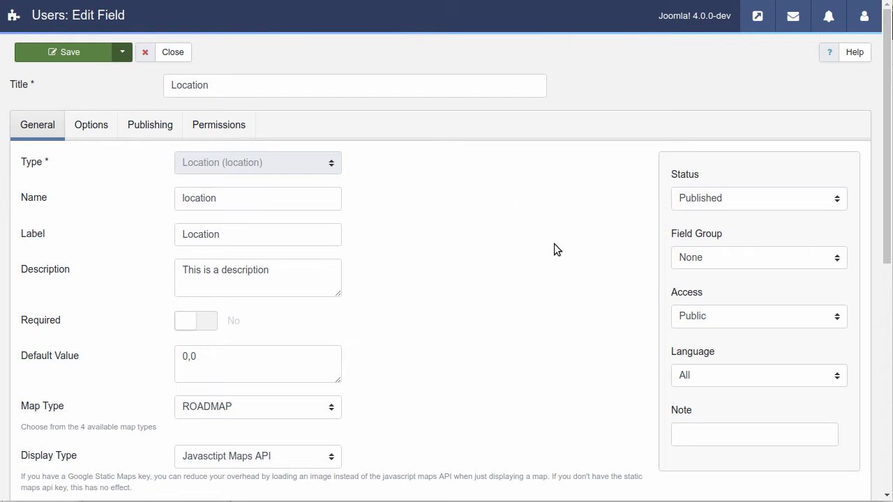
scroll(554, 244, down, 2)
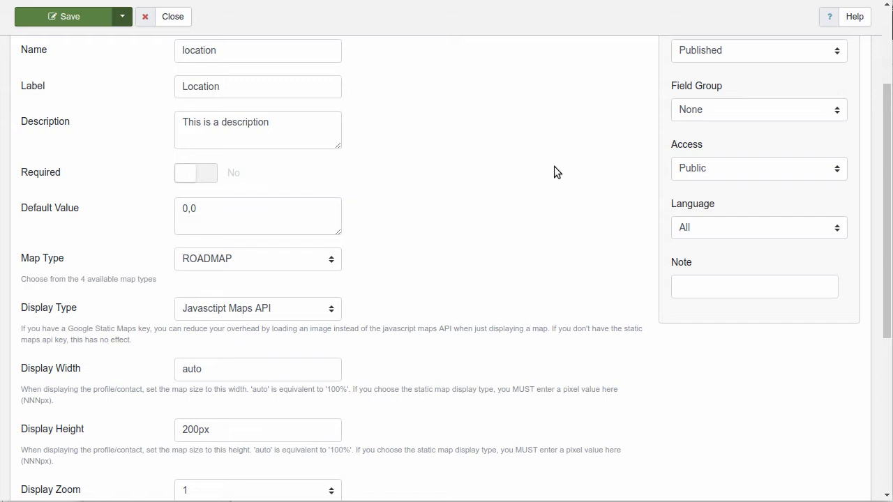
scroll(537, 188, up, 3)
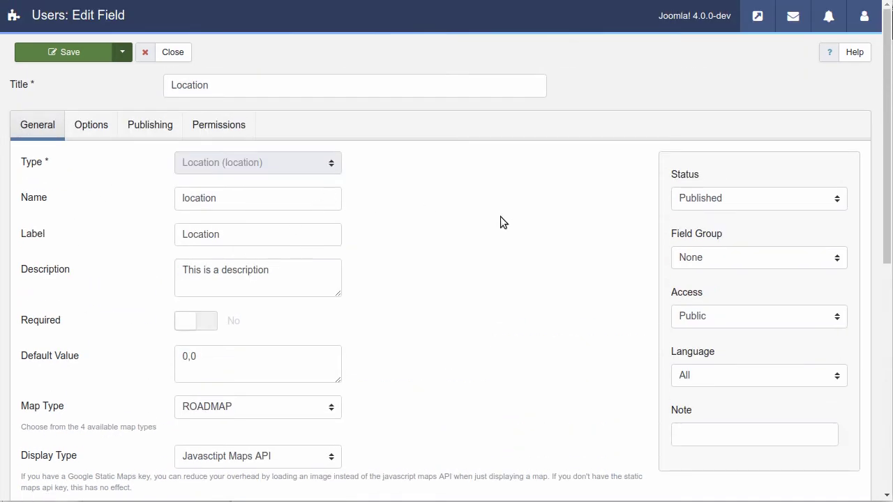
scroll(499, 221, down, 3)
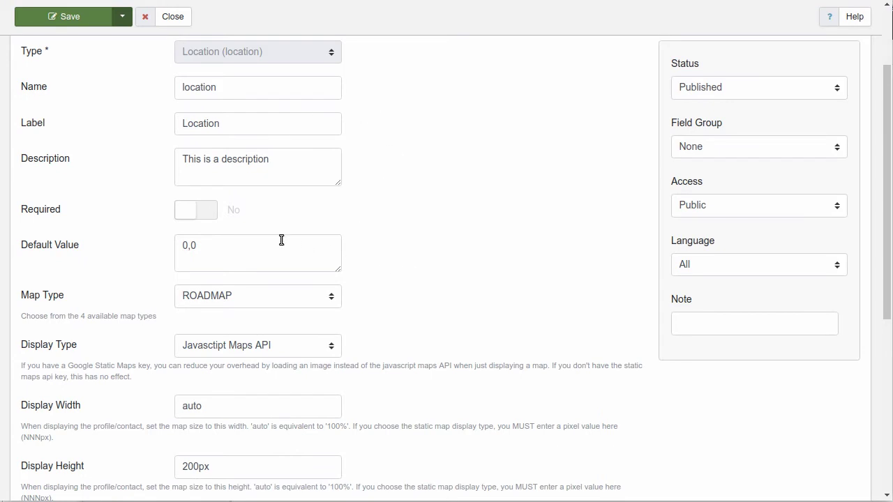
drag(257, 233, 105, 245)
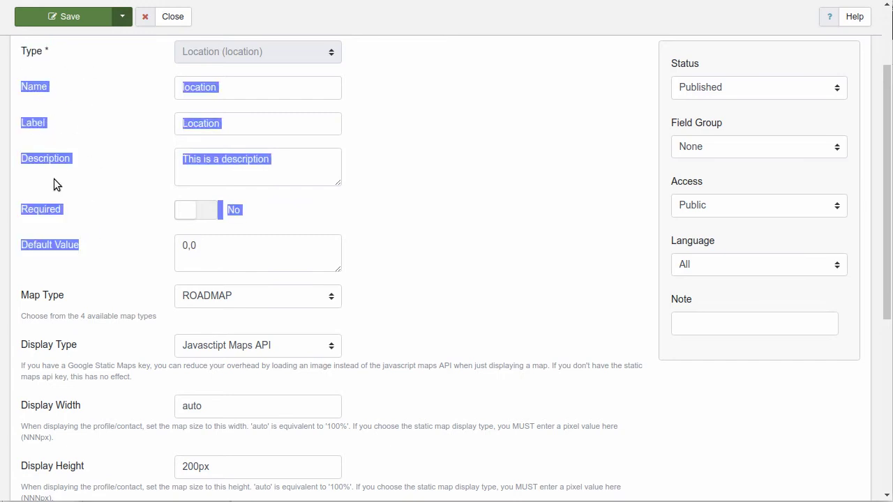
click(465, 237)
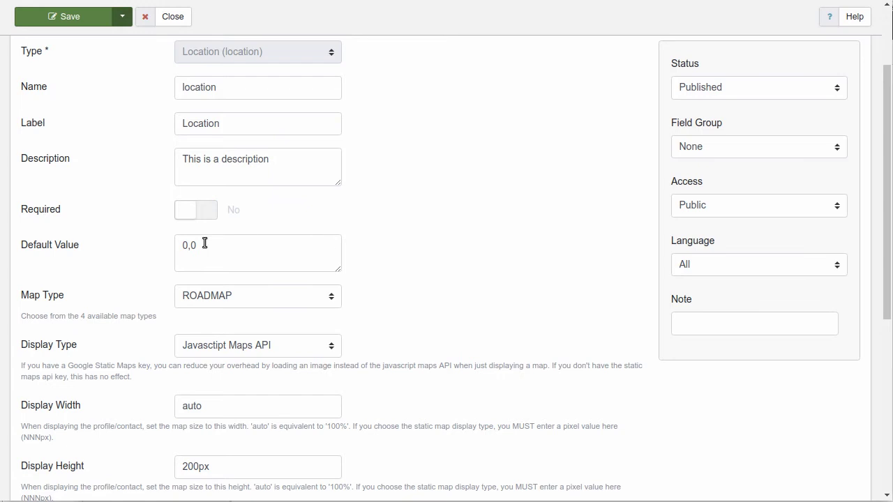
click(254, 251)
key(ctrl+a)
drag(239, 249, 198, 239)
click(516, 262)
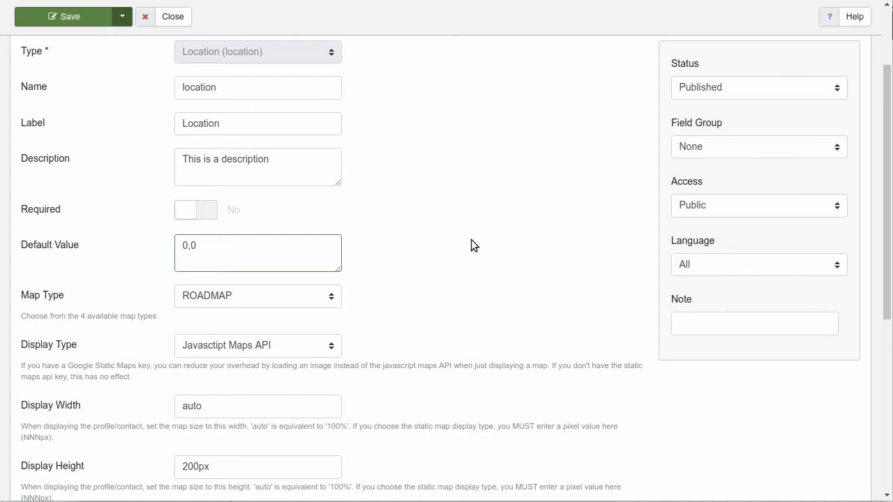
View the available choices for the Location field's map type and display type.
scroll(467, 245, down, 2)
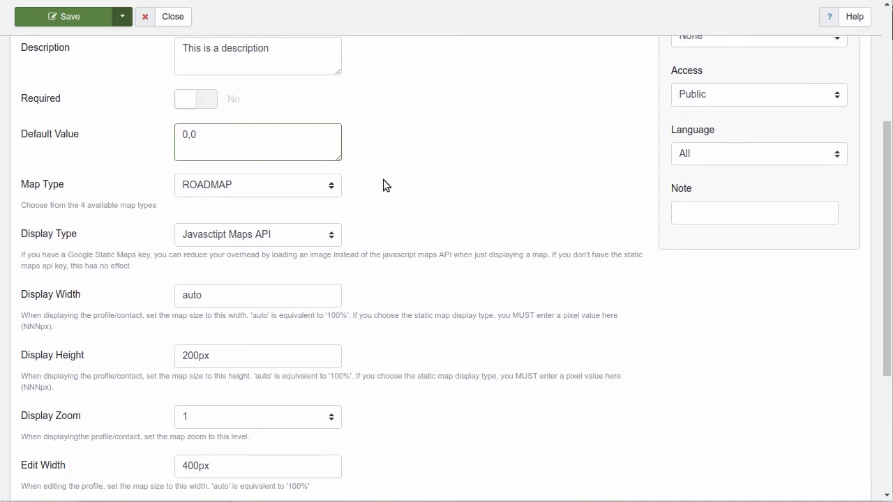
click(332, 185)
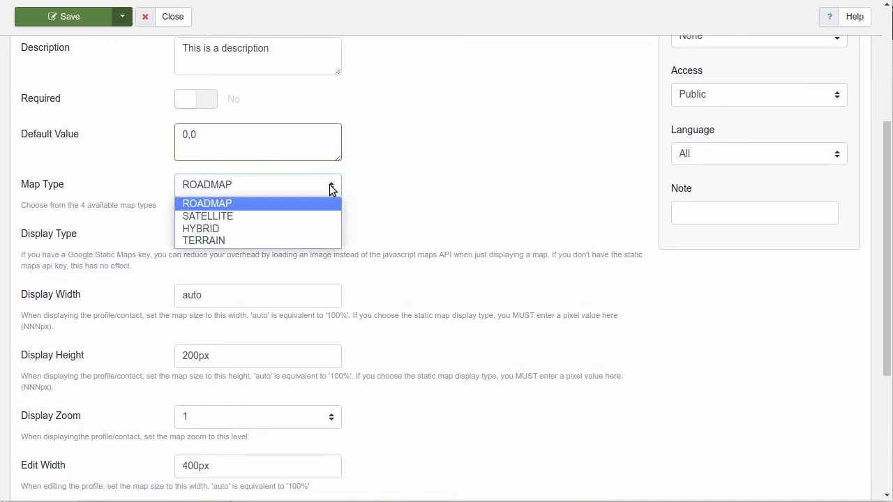
click(519, 170)
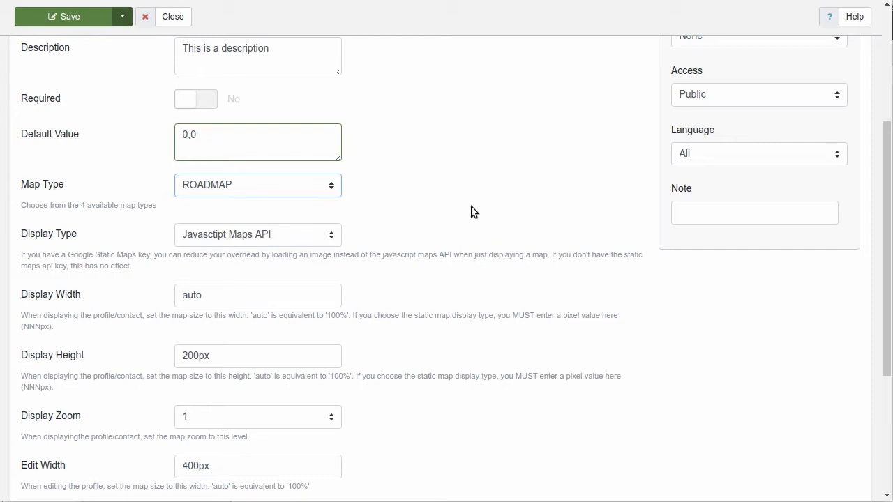
scroll(476, 206, down, 1)
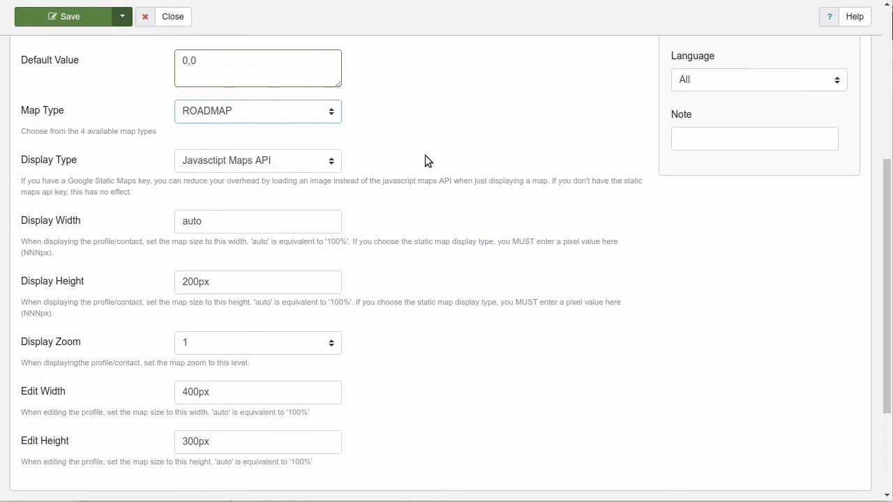
click(332, 160)
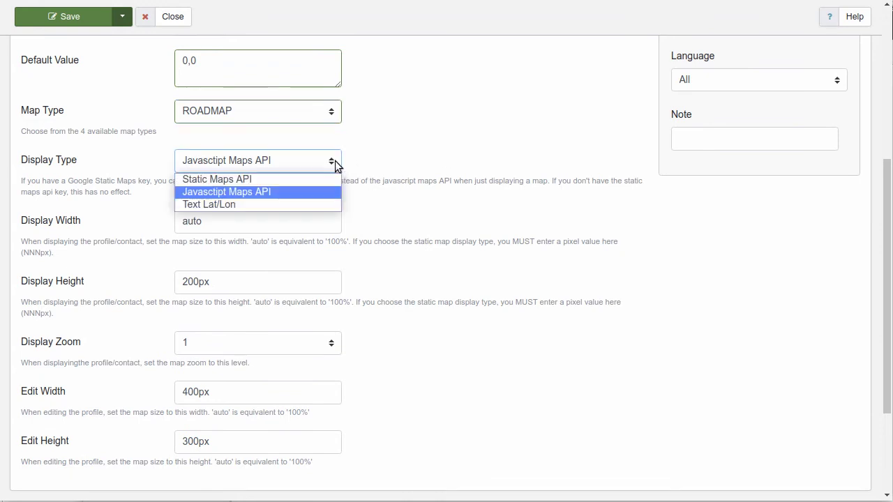
click(480, 150)
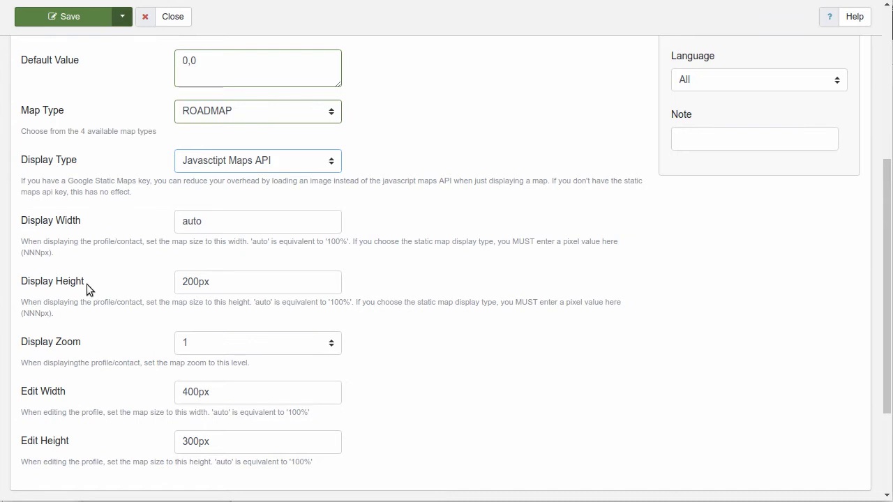
Examine the Display Width and Display Height settings of the Location field, including the Display Width help text.
drag(85, 282, 20, 223)
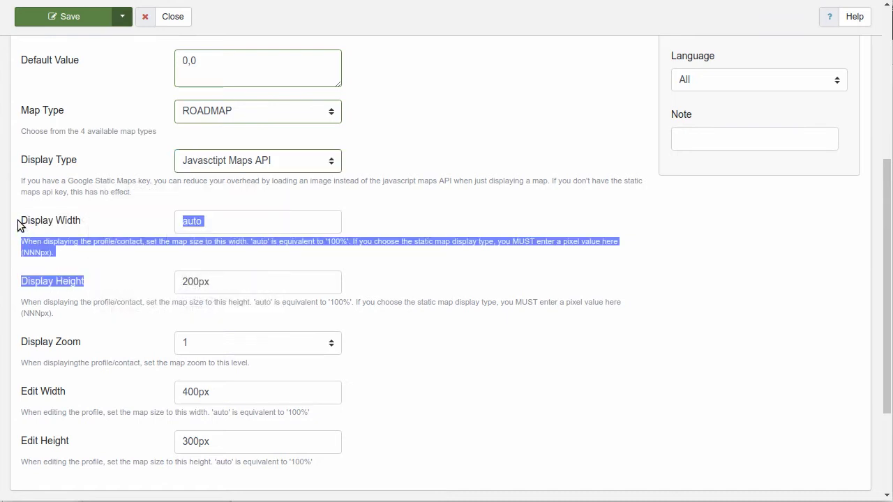
click(90, 339)
drag(92, 281, 25, 224)
click(570, 244)
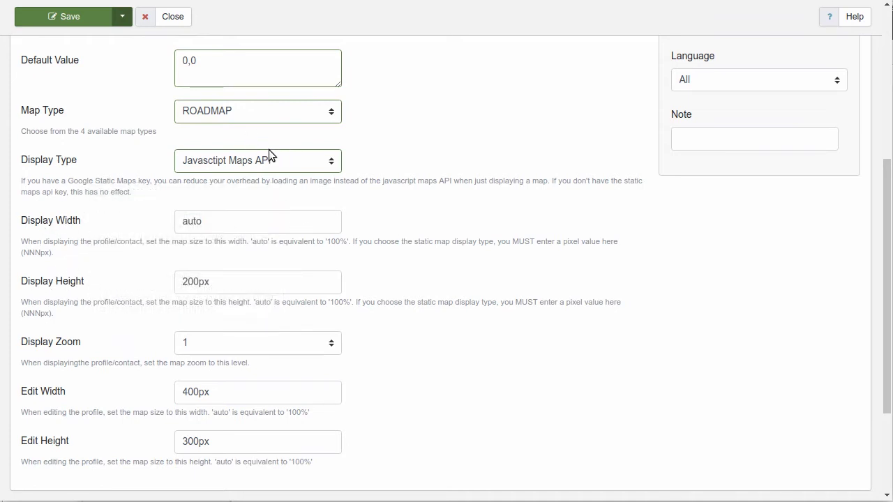
mouse_move(60, 225)
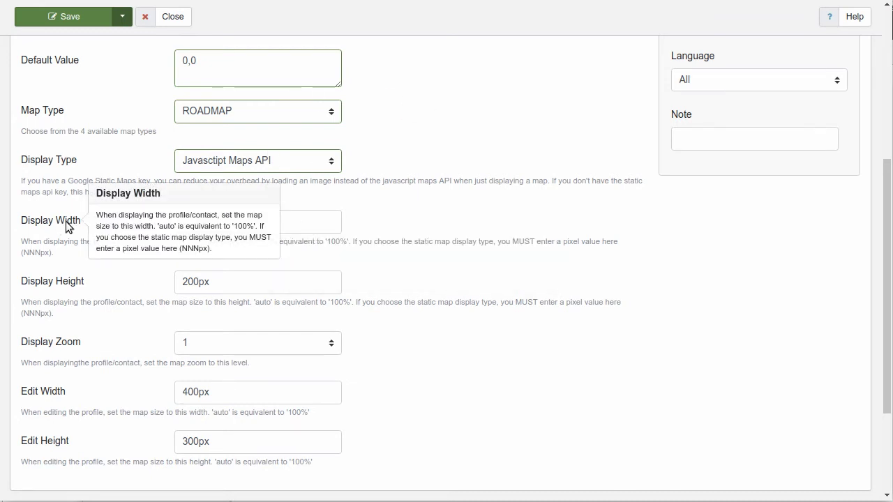
mouse_move(232, 222)
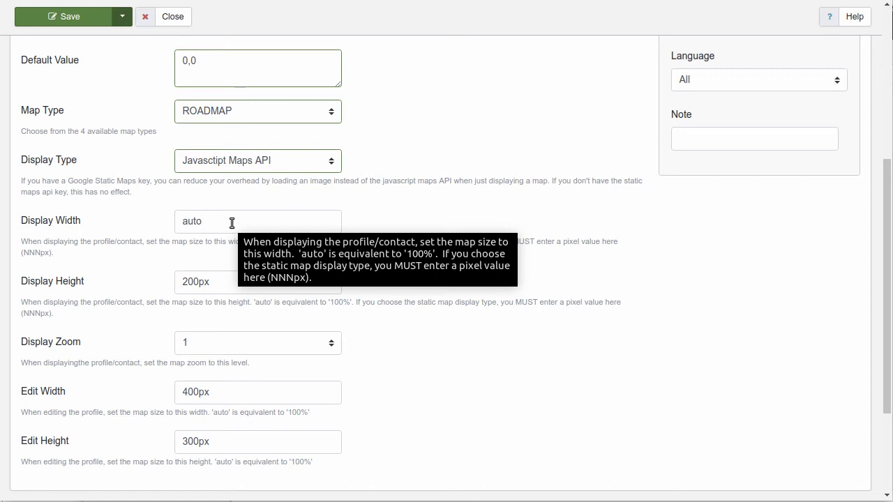
click(190, 221)
double_click(190, 221)
click(245, 223)
drag(245, 223, 154, 219)
click(506, 205)
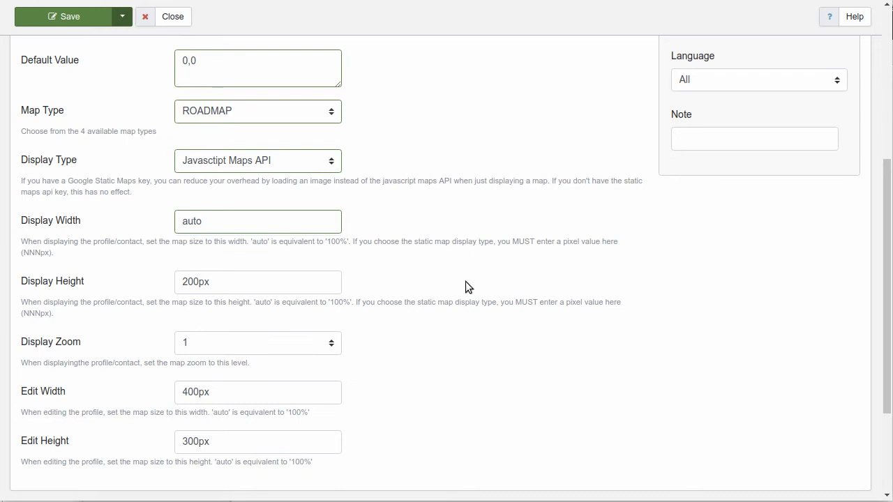
Examine the Edit Width and Edit Height settings, and close the Location field without saving.
scroll(490, 251, down, 2)
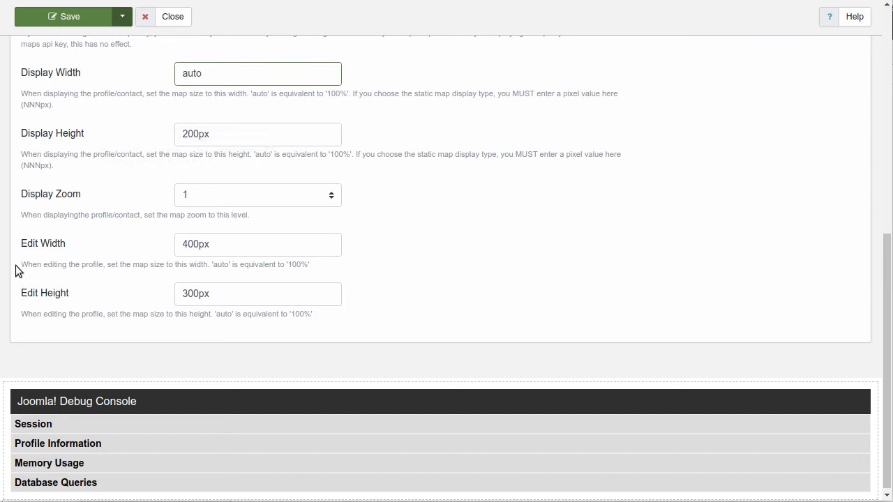
drag(19, 241, 107, 291)
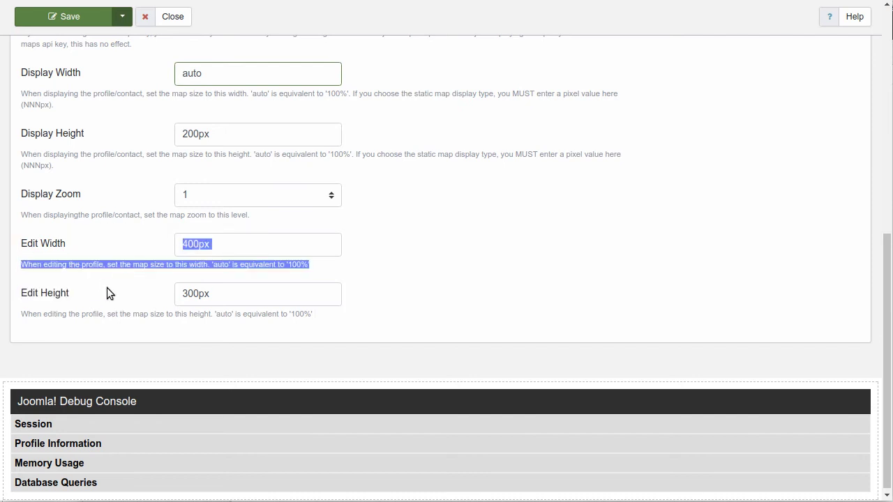
click(235, 333)
drag(320, 316, 44, 248)
click(592, 279)
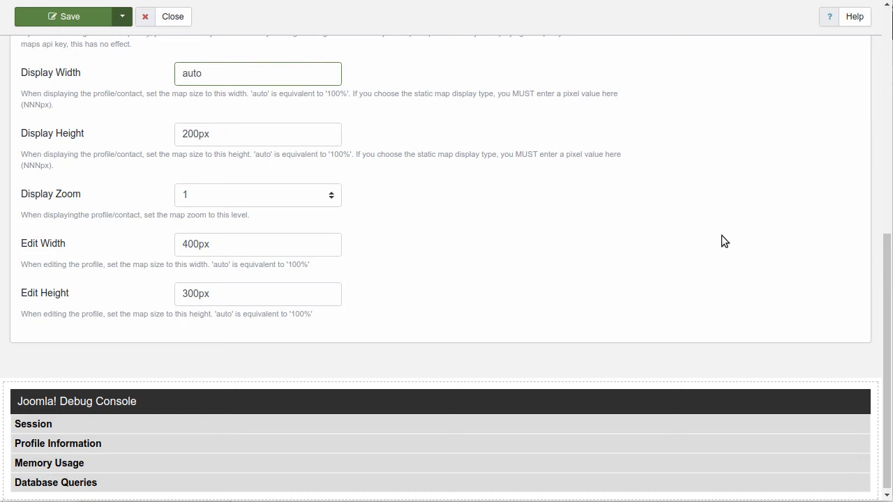
scroll(703, 209, up, 8)
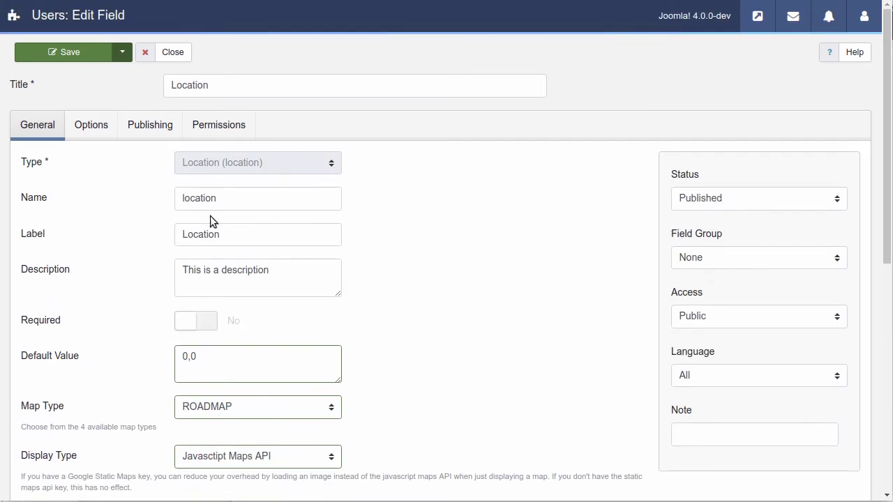
click(176, 52)
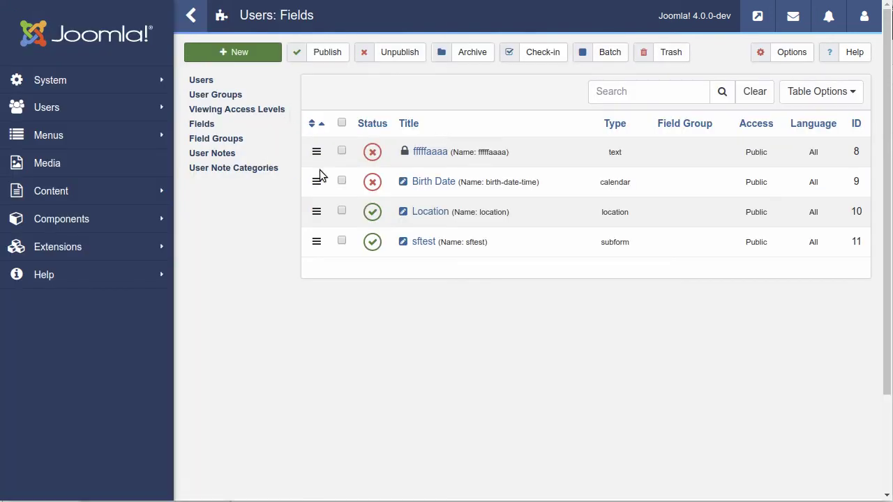
Open the Registered group user's account from the user list and show its custom fields.
click(208, 94)
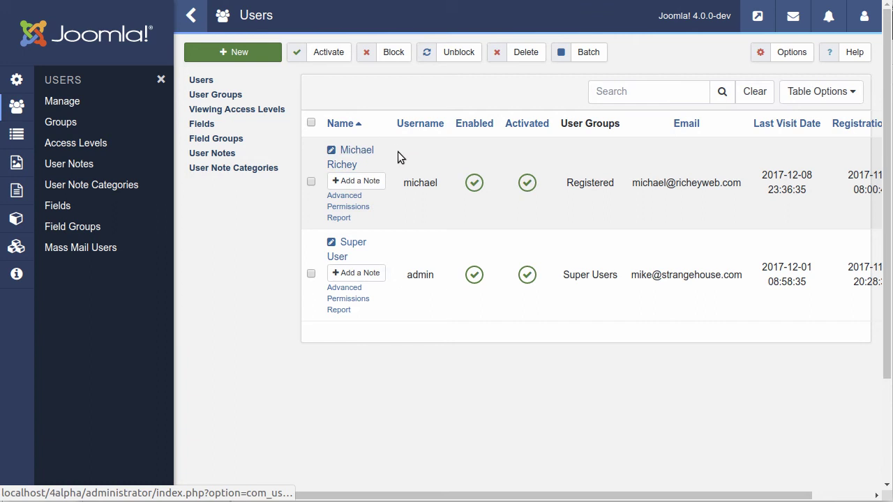
click(353, 159)
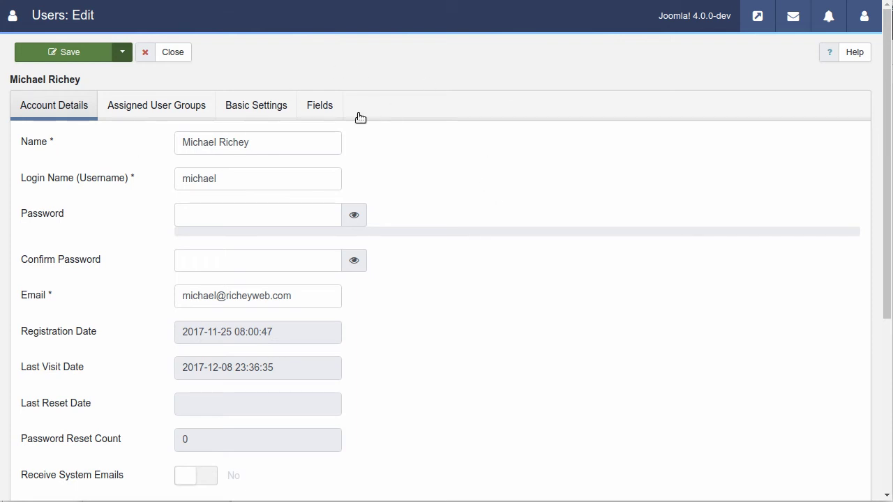
click(328, 113)
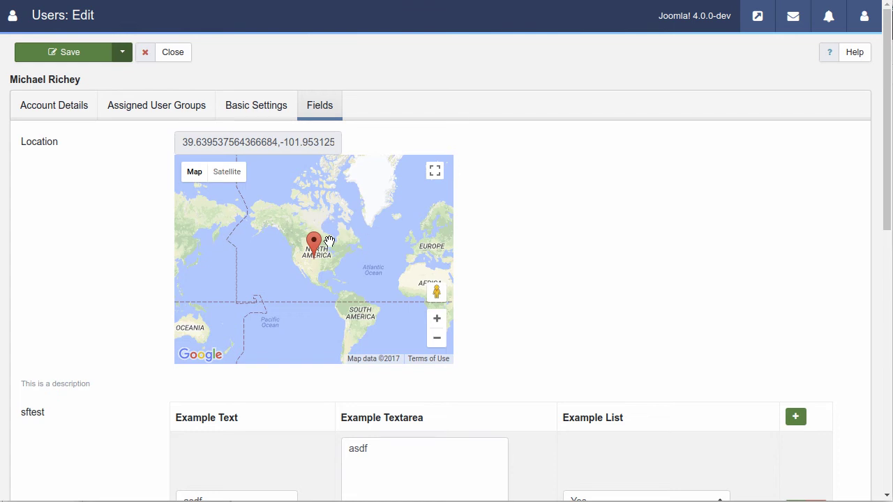
Place the user's Location map marker on Tallahassee, Florida.
scroll(307, 249, down, 1)
scroll(314, 249, down, 1)
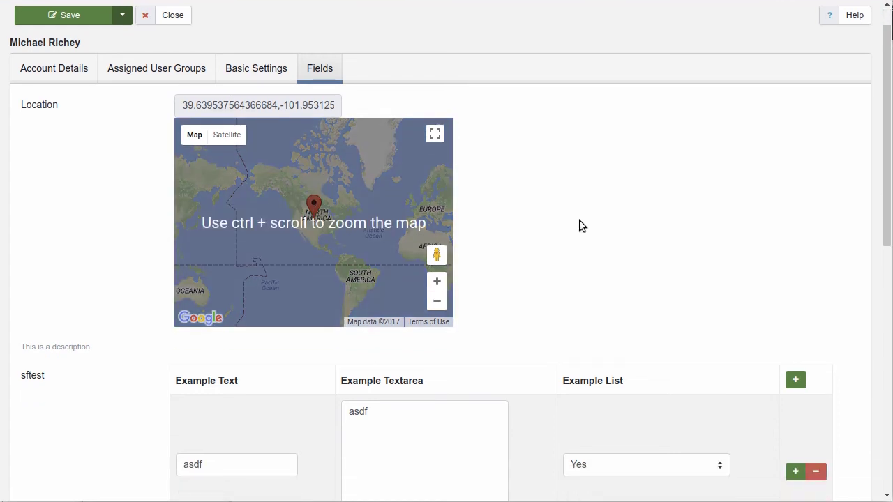
scroll(587, 225, up, 1)
ctrl+scroll(305, 255, up, 3)
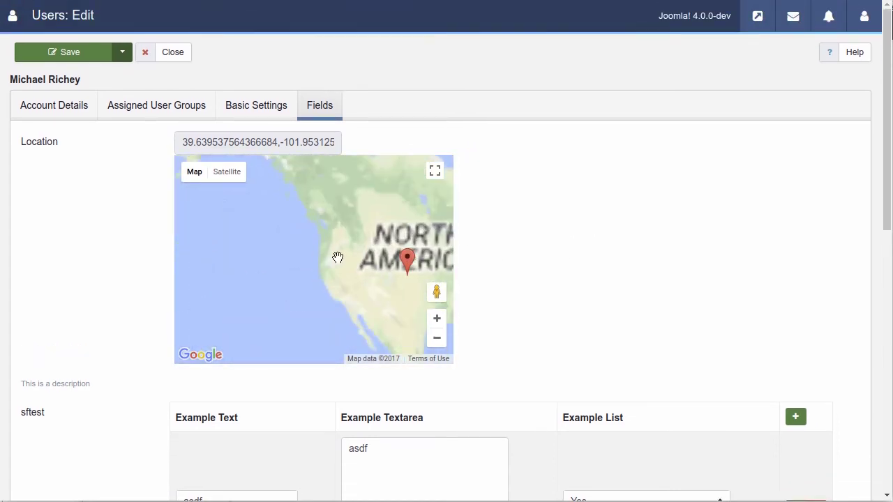
drag(342, 255, 235, 242)
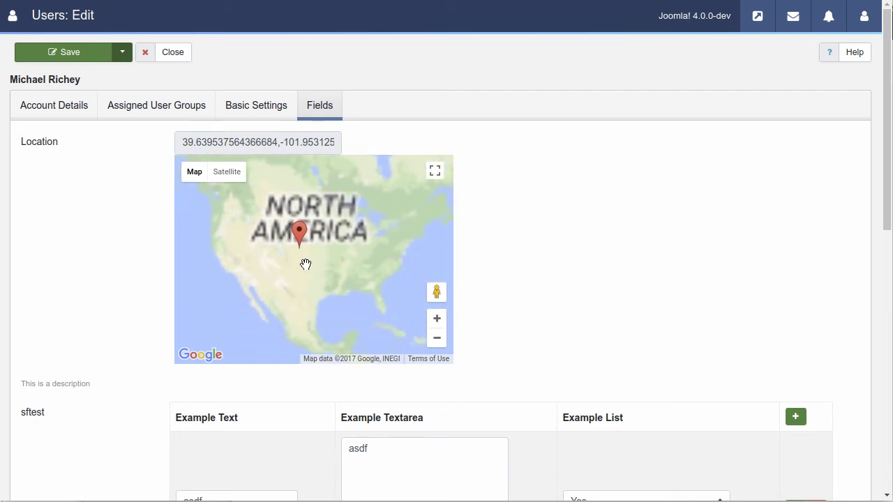
drag(366, 282, 335, 230)
ctrl+scroll(342, 245, up, 2)
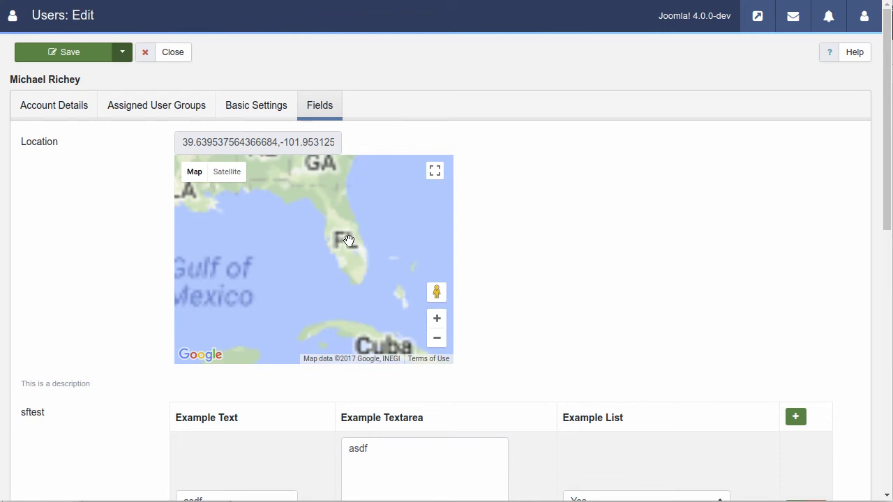
drag(345, 243, 327, 254)
scroll(321, 246, up, 2)
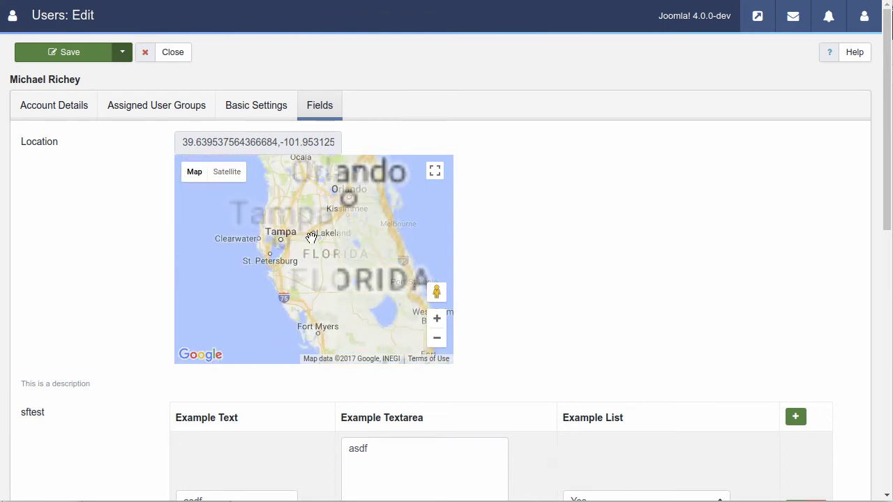
drag(302, 219, 315, 293)
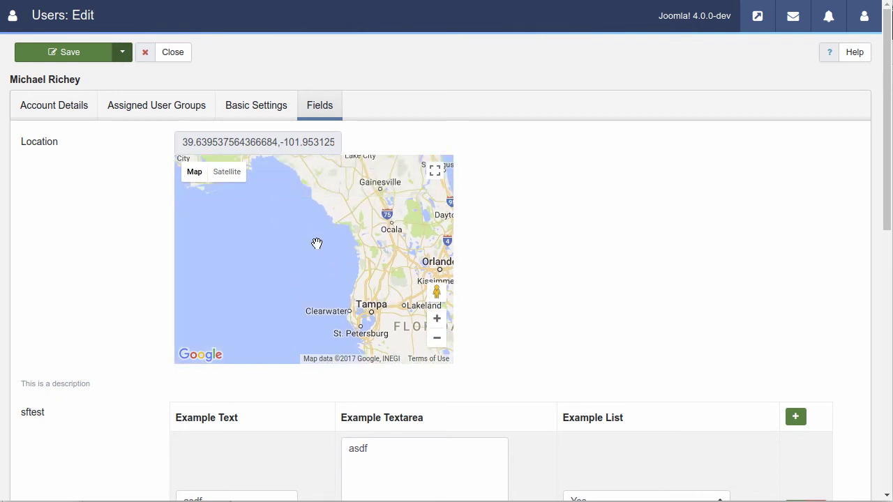
drag(314, 241, 398, 329)
scroll(338, 226, up, 3)
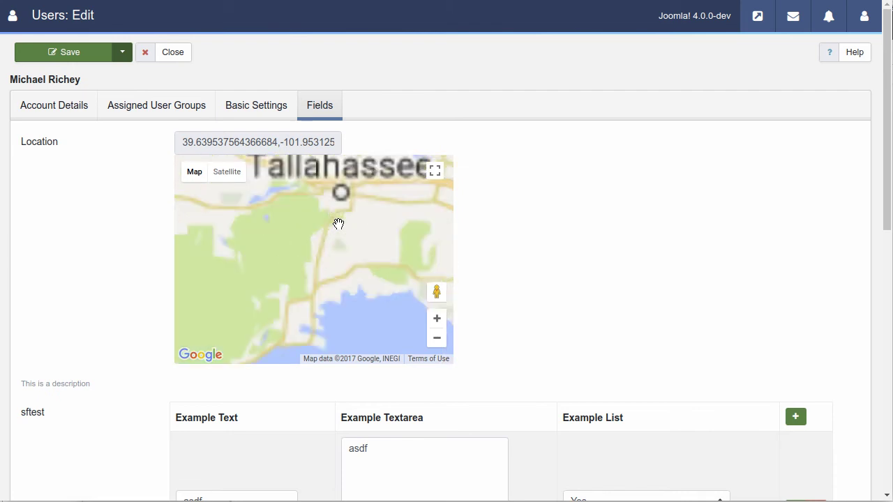
click(328, 240)
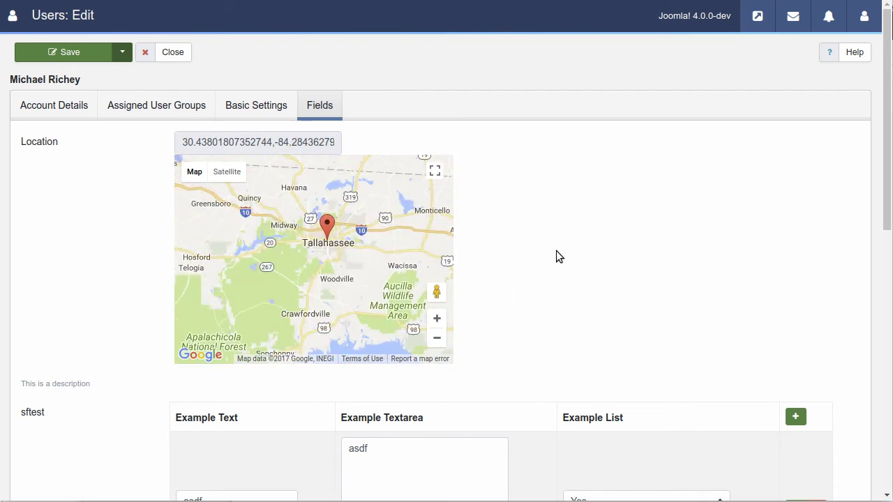
Save the user's account, reopen its custom fields, and inspect the saved Location marker at Tallahassee on the map.
click(81, 56)
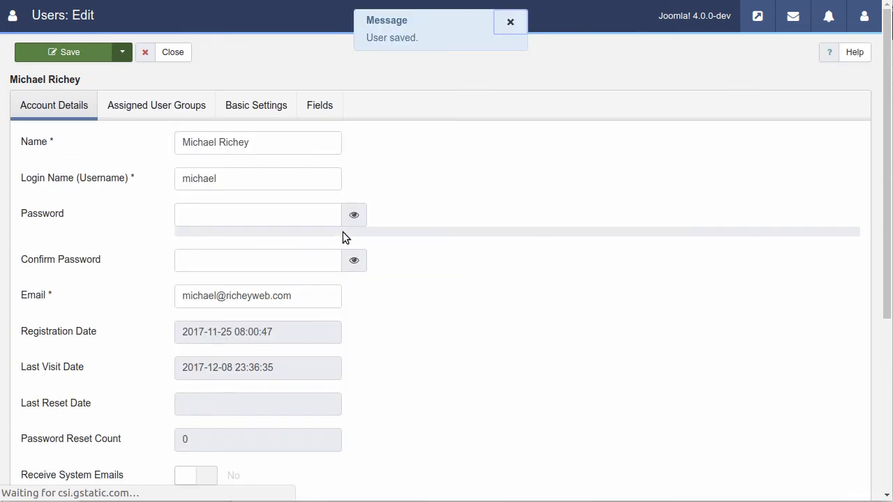
click(322, 106)
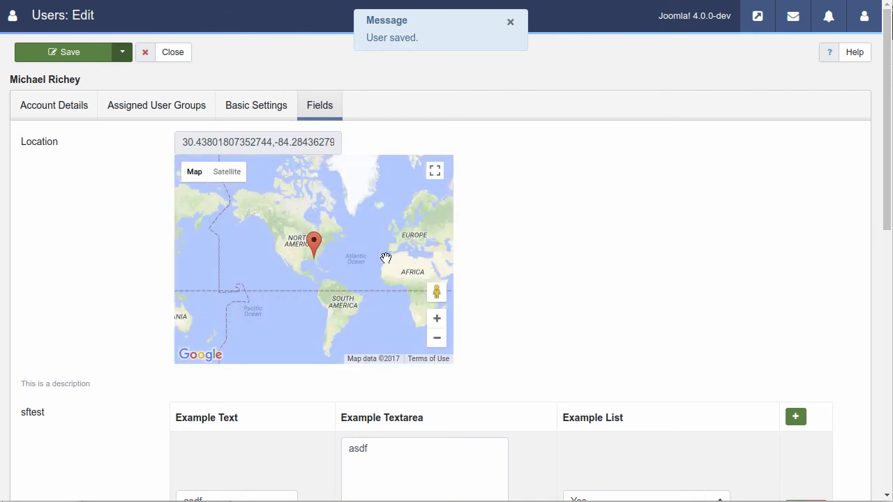
scroll(335, 254, up, 2)
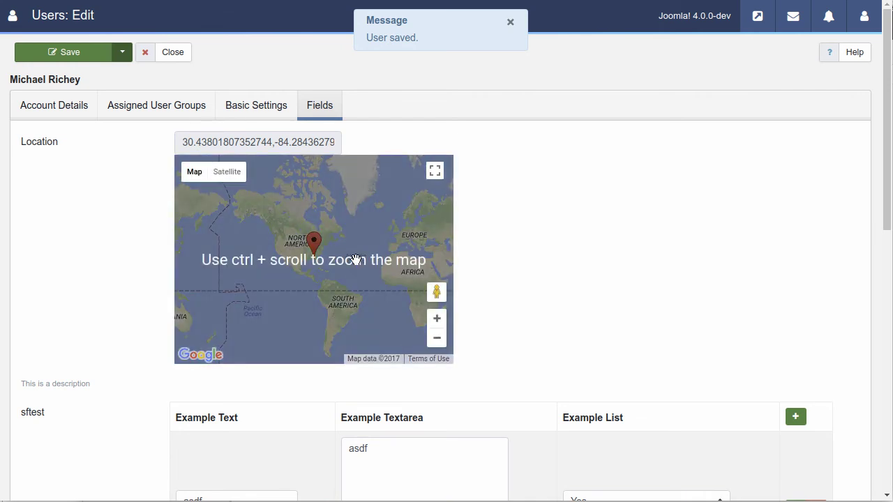
scroll(352, 258, up, 2)
drag(289, 271, 379, 271)
scroll(373, 268, up, 1)
scroll(297, 265, up, 1)
drag(297, 265, 369, 261)
scroll(340, 256, up, 1)
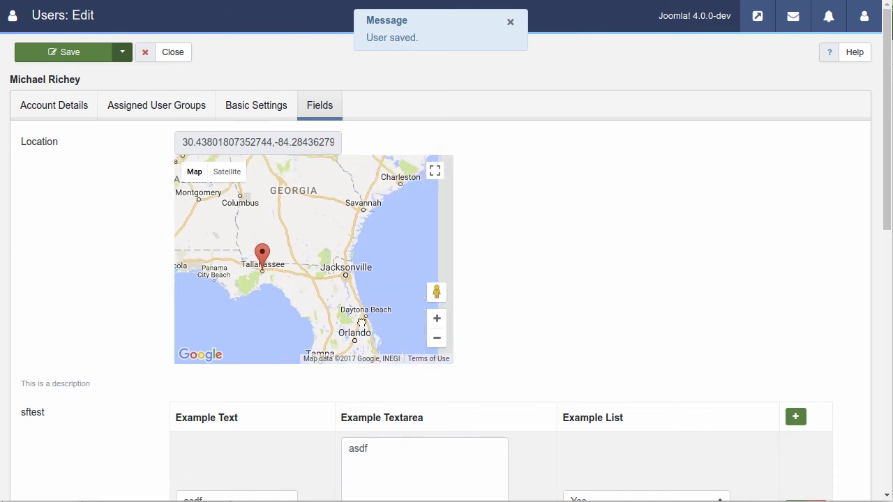
Try the user's Location marker at several other places, including near Savannah and between Tampa and Orlando.
click(351, 265)
click(211, 233)
click(300, 268)
click(257, 305)
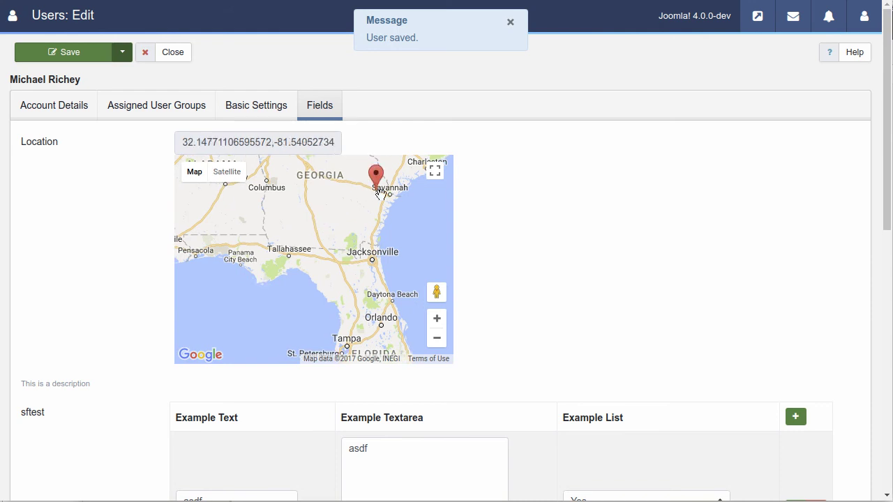
mouse_move(399, 203)
mouse_down()
mouse_move(410, 219)
mouse_move(387, 260)
mouse_move(388, 301)
mouse_move(363, 329)
mouse_up()
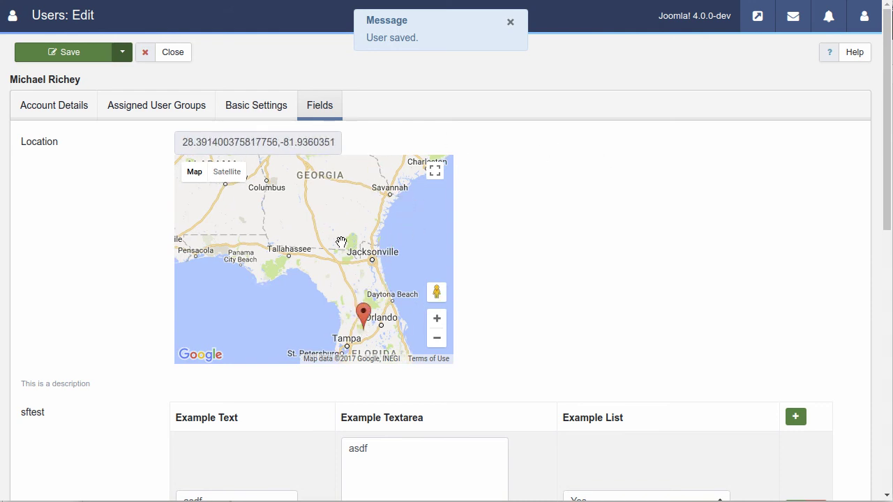
Place the Location marker back on Tallahassee, then save and close the user's account.
click(290, 255)
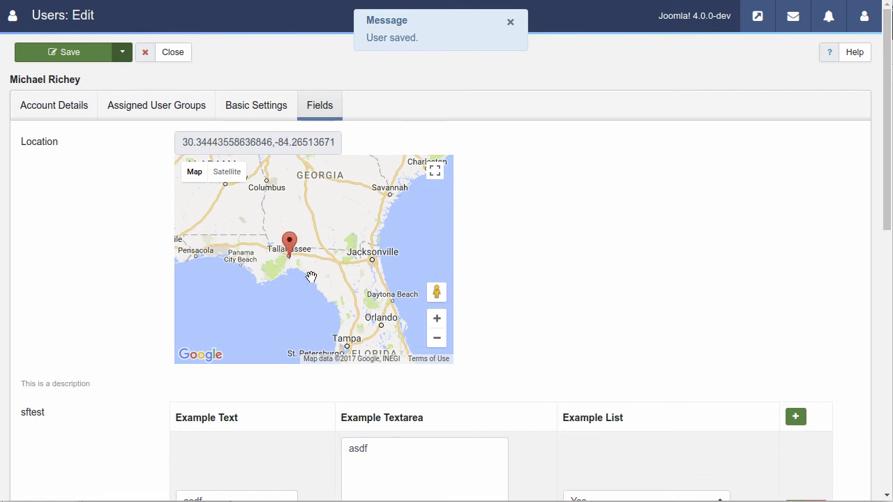
click(289, 263)
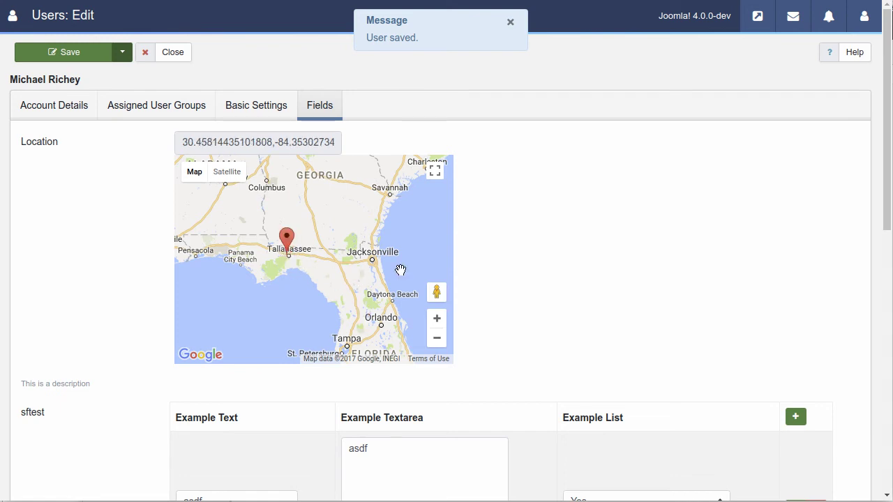
click(291, 258)
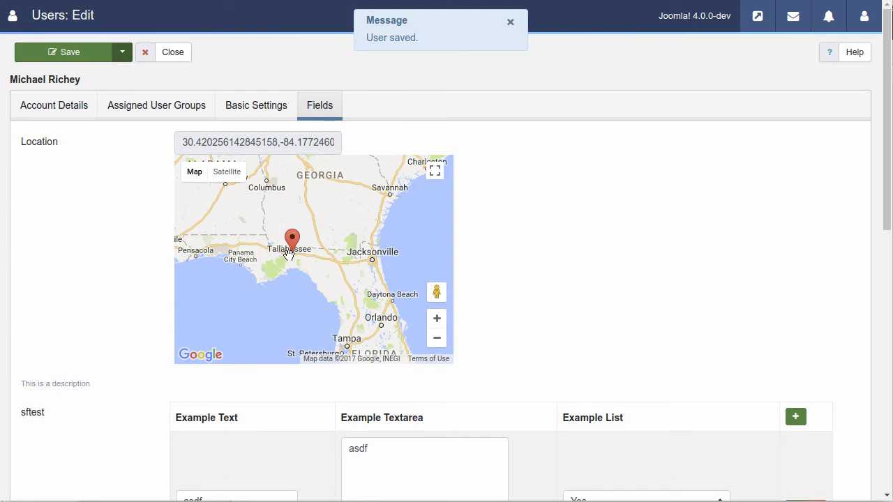
click(289, 255)
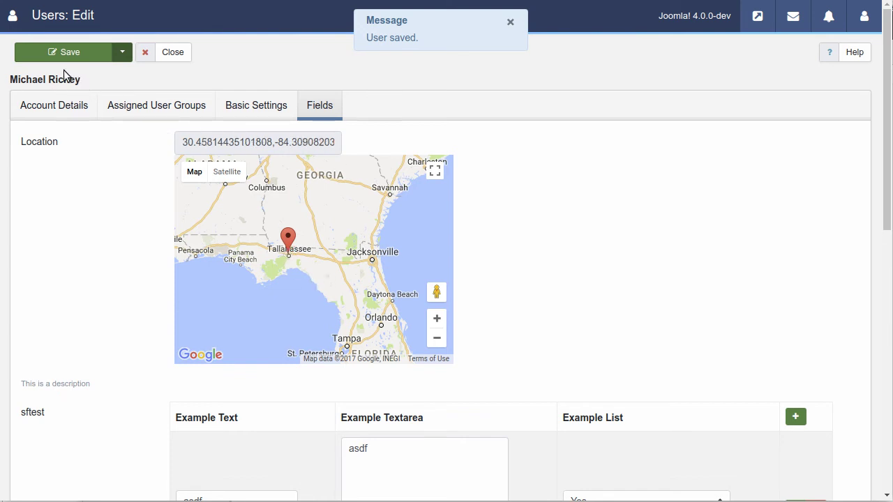
click(119, 53)
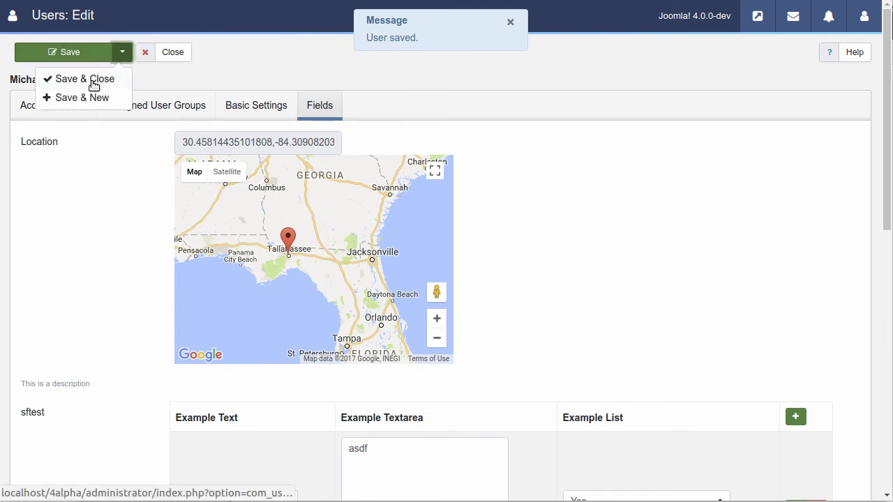
click(89, 82)
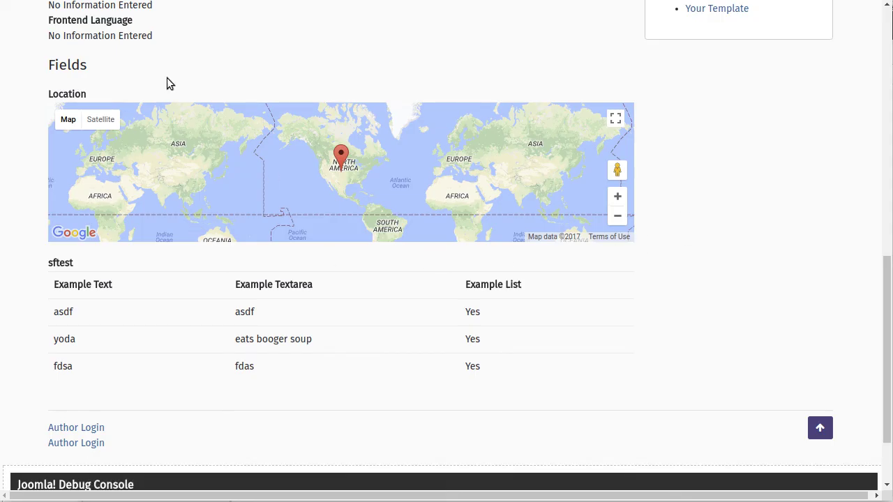
Reload the user's front-end profile page and examine the interactive Location map around Tallahassee.
key(F5)
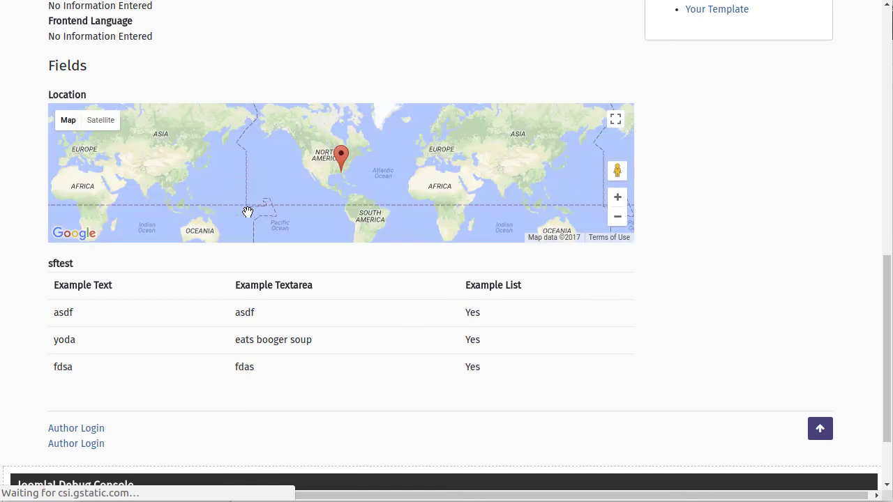
scroll(359, 198, up, 1)
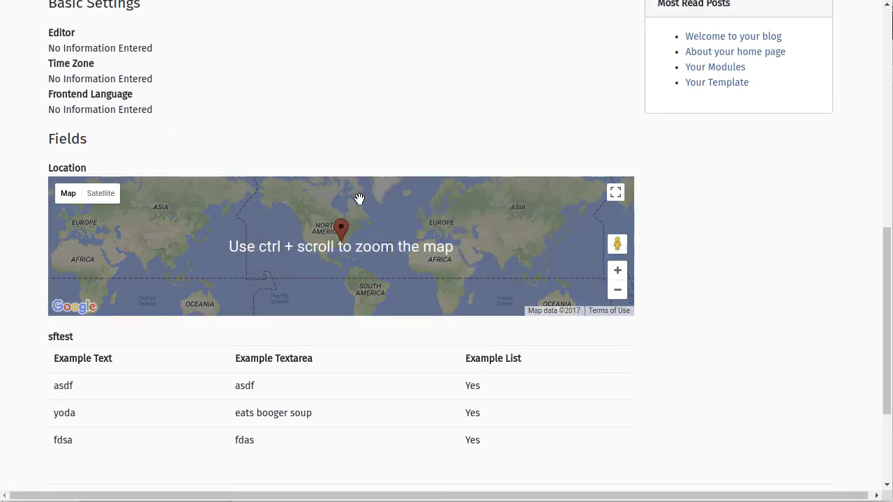
scroll(356, 175, down, 1)
ctrl+scroll(349, 174, up, 3)
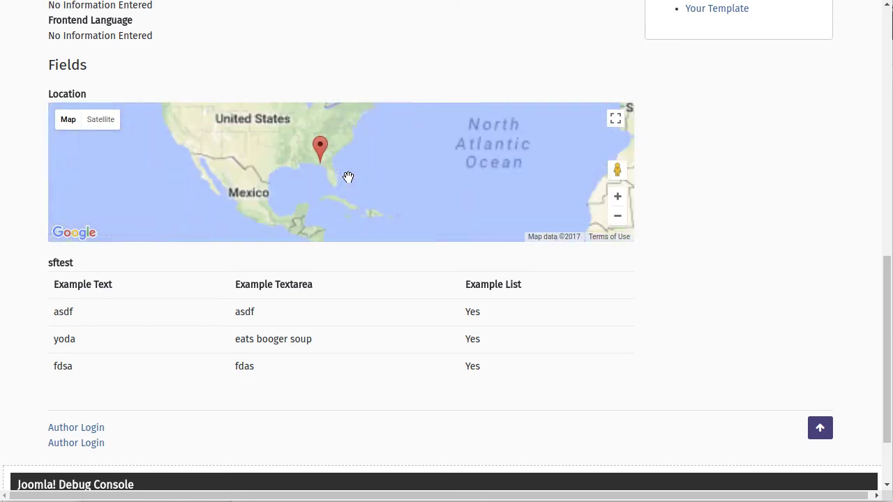
ctrl+scroll(286, 153, up, 2)
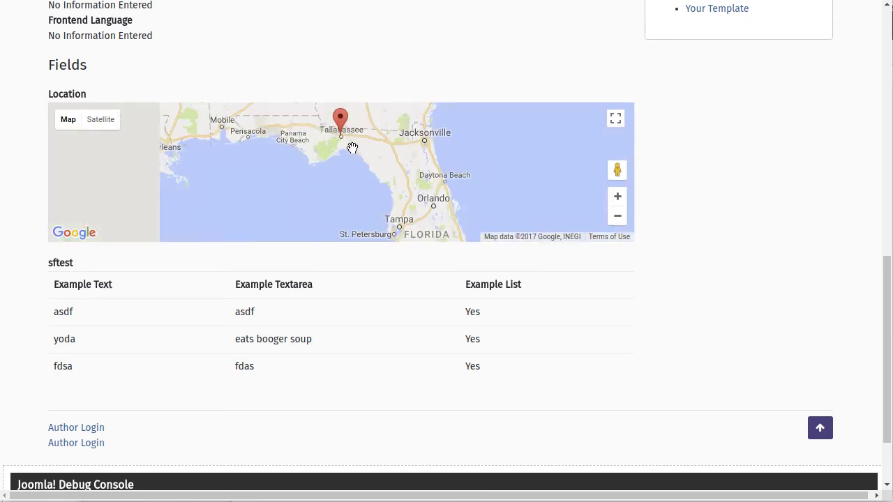
scroll(364, 187, down, 1)
scroll(369, 183, up, 2)
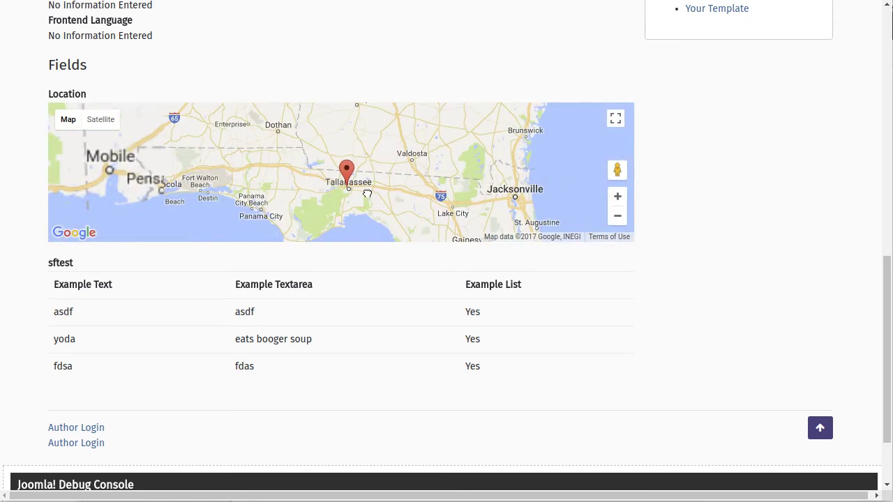
scroll(368, 165, up, 1)
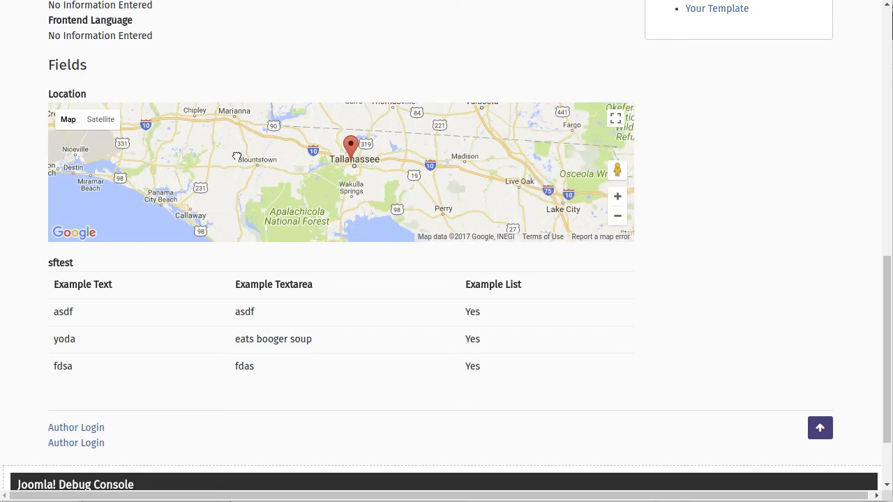
drag(396, 202, 390, 201)
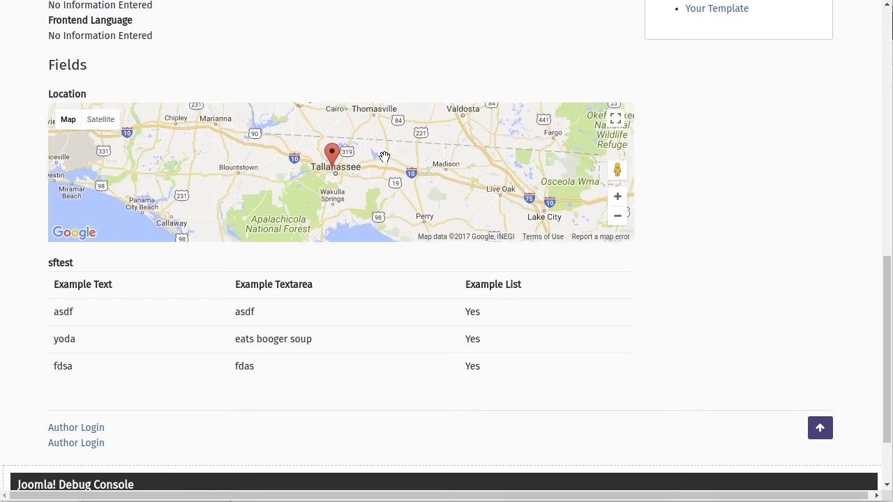
mouse_move(384, 159)
mouse_down()
mouse_move(373, 187)
mouse_move(400, 123)
mouse_move(454, 160)
mouse_up()
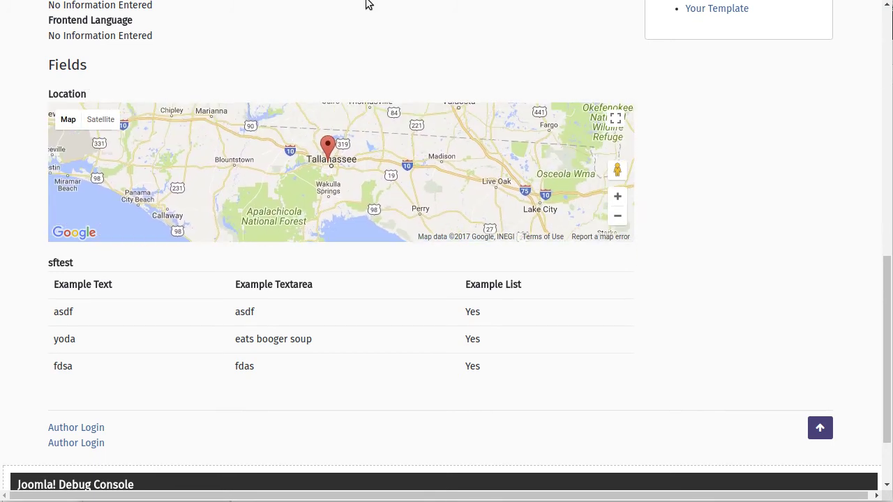
scroll(520, 49, up, 3)
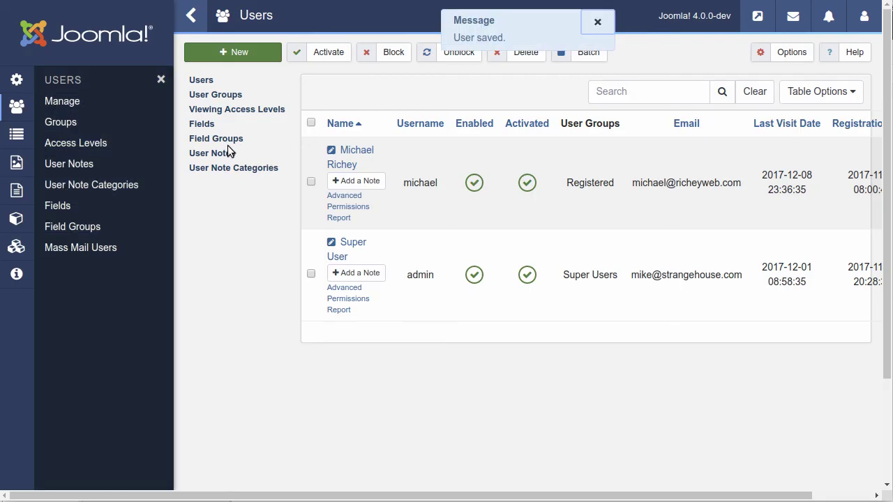
Open the Location field in the user fields list, set its Display Type to Static Maps API, and save it.
click(201, 124)
click(428, 214)
scroll(392, 273, down, 2)
scroll(390, 279, down, 2)
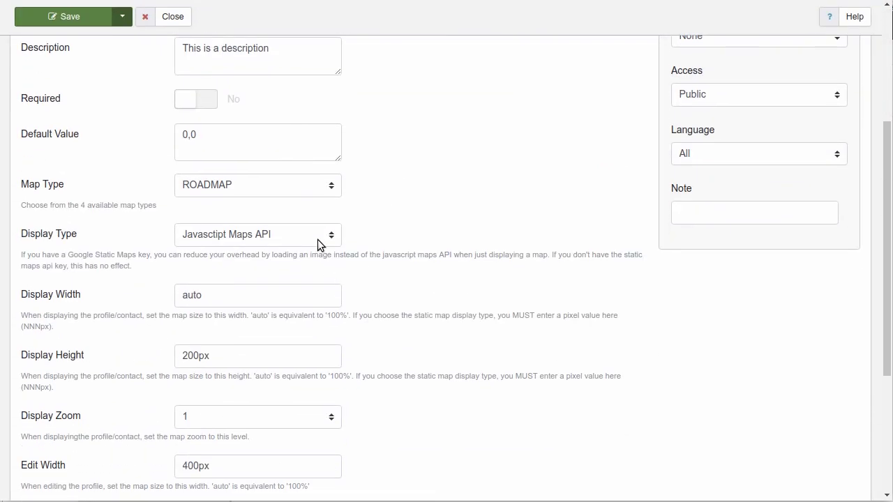
click(321, 235)
click(258, 252)
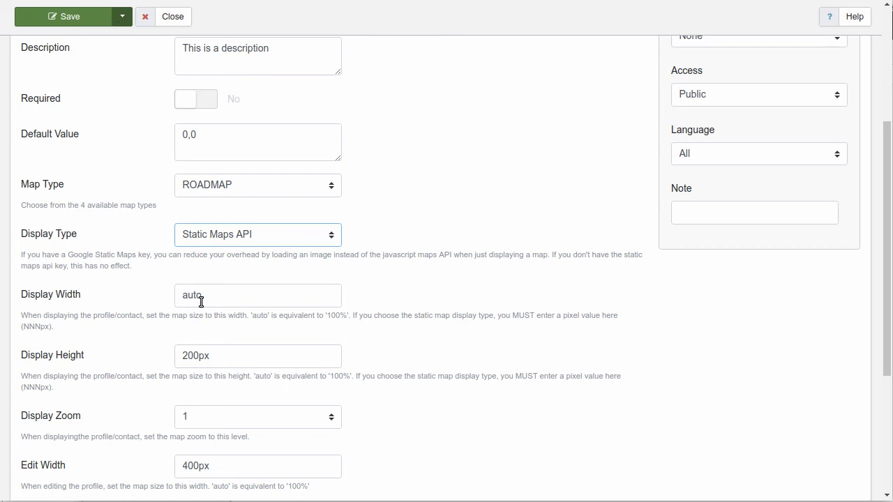
click(94, 20)
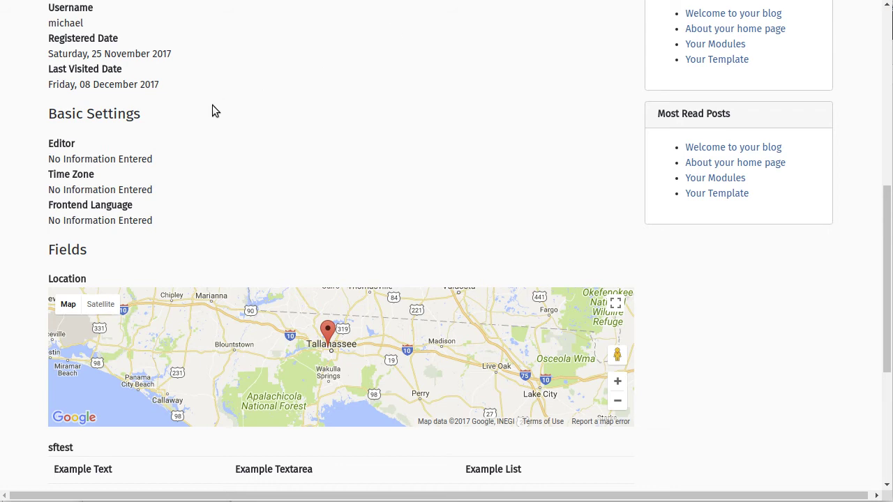
Reload the front-end profile page and examine how the Location field displays as a static map image.
key(F5)
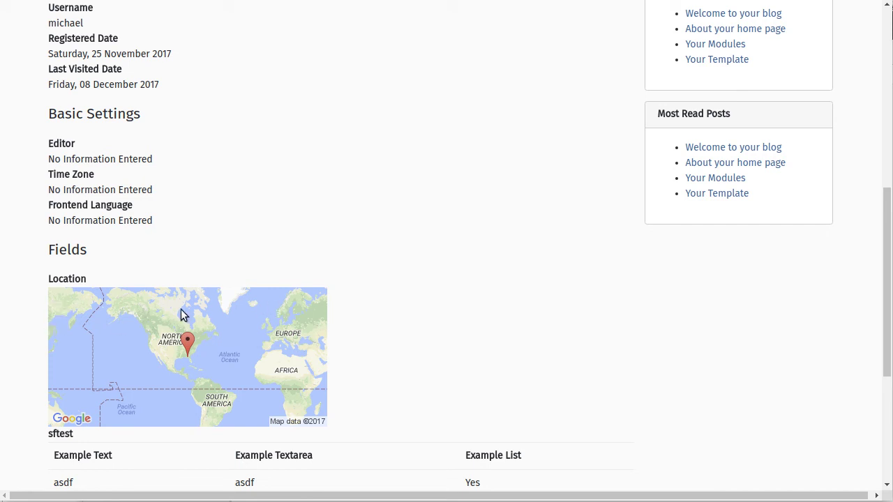
drag(165, 339, 252, 347)
drag(430, 269, 49, 204)
right_click(508, 189)
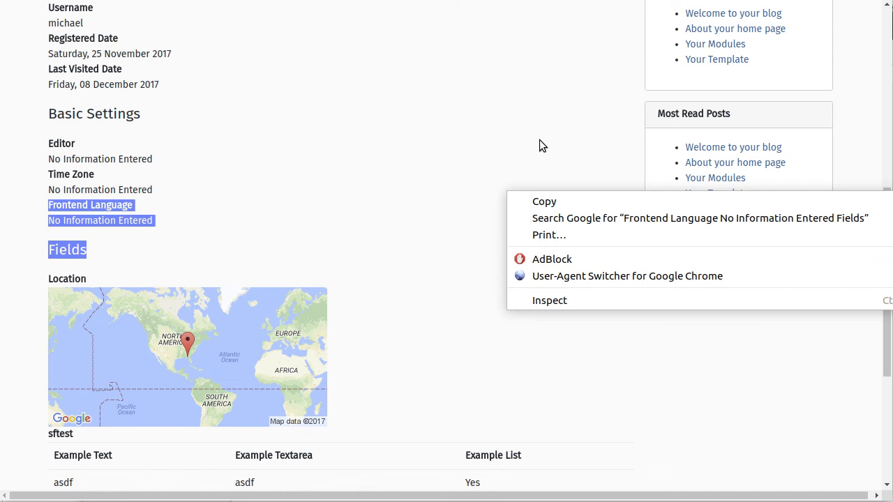
click(378, 226)
drag(140, 220, 189, 231)
click(189, 221)
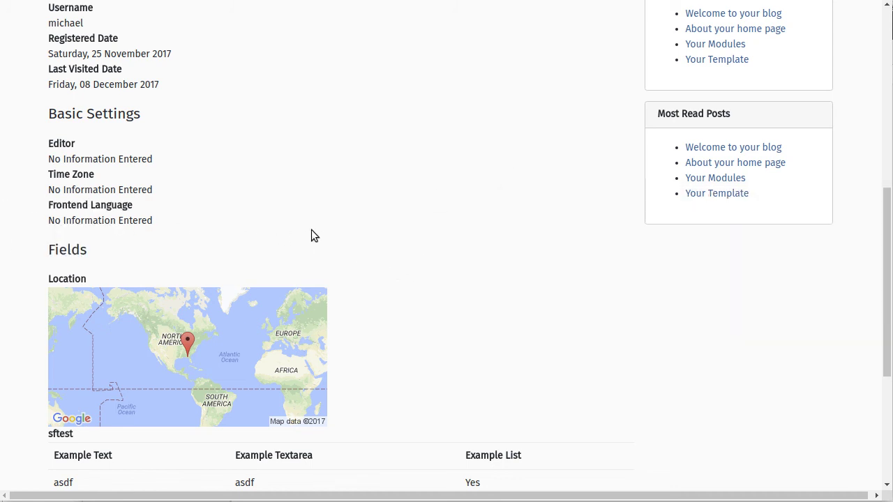
right_click(289, 316)
click(439, 229)
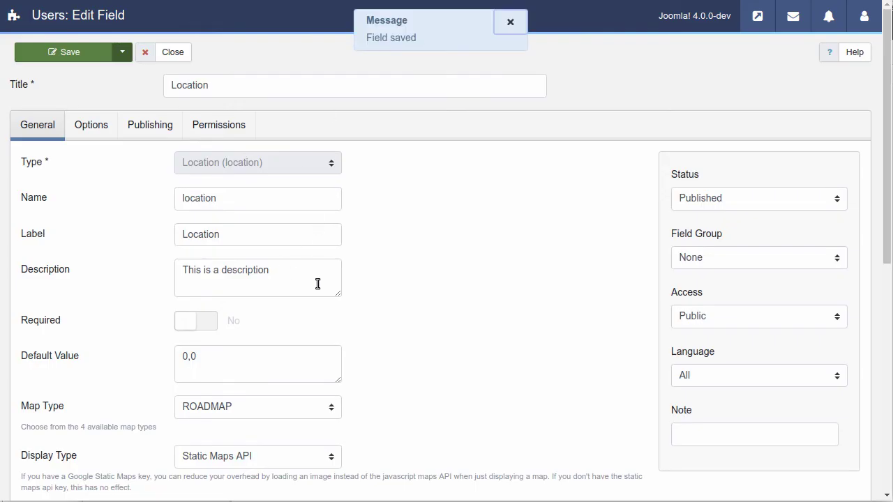
Set the Location field's Display Type to Text Lat/Lon and save the field.
click(318, 455)
click(209, 496)
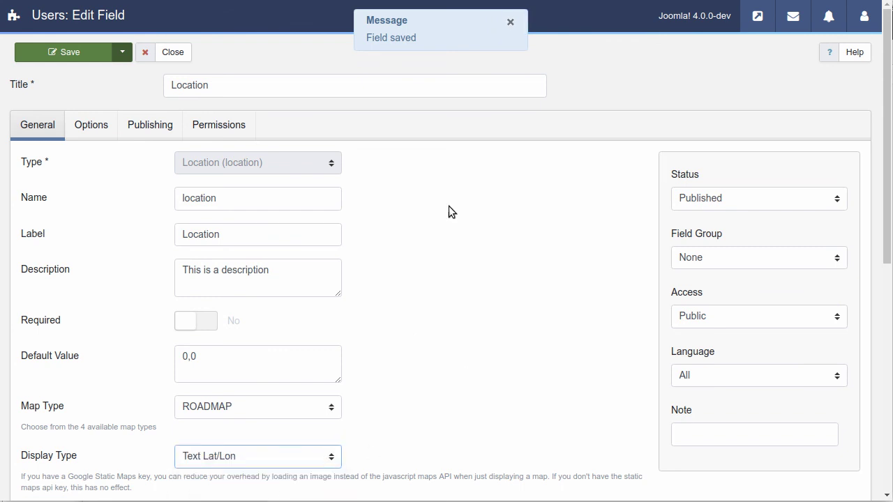
click(92, 50)
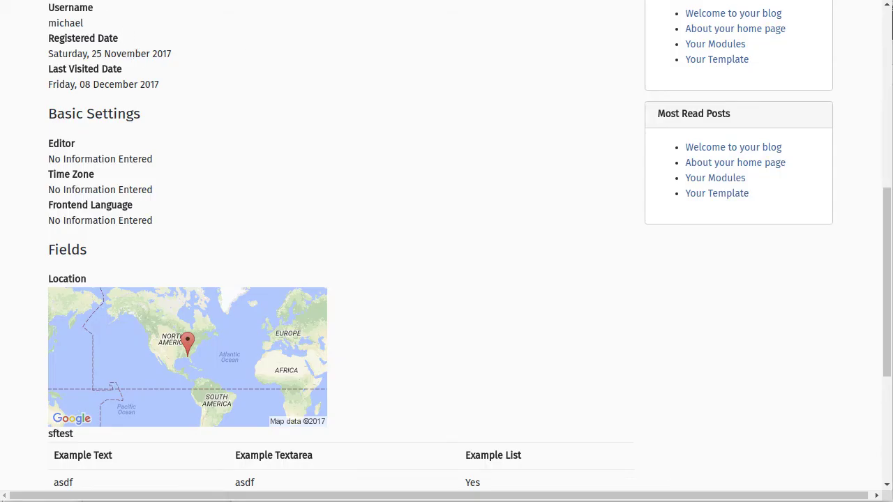
Reload the front-end profile page and examine the Location field's latitude and longitude text.
key(F5)
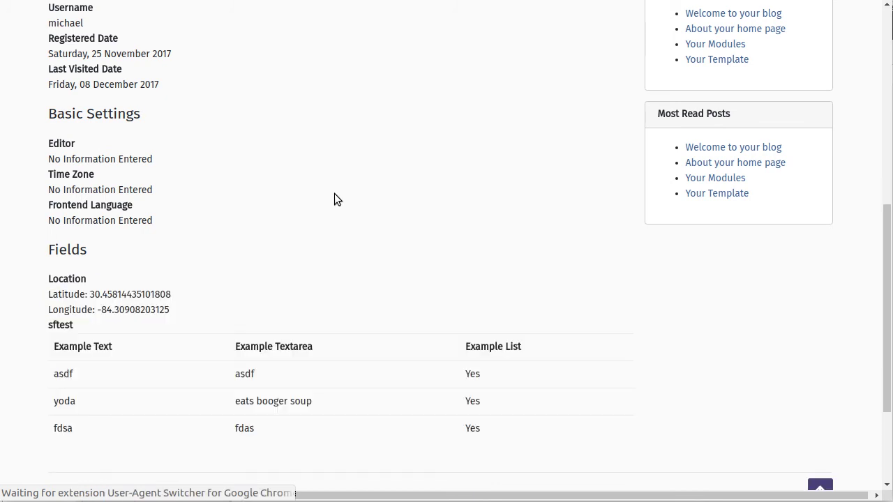
drag(169, 310, 54, 294)
click(281, 278)
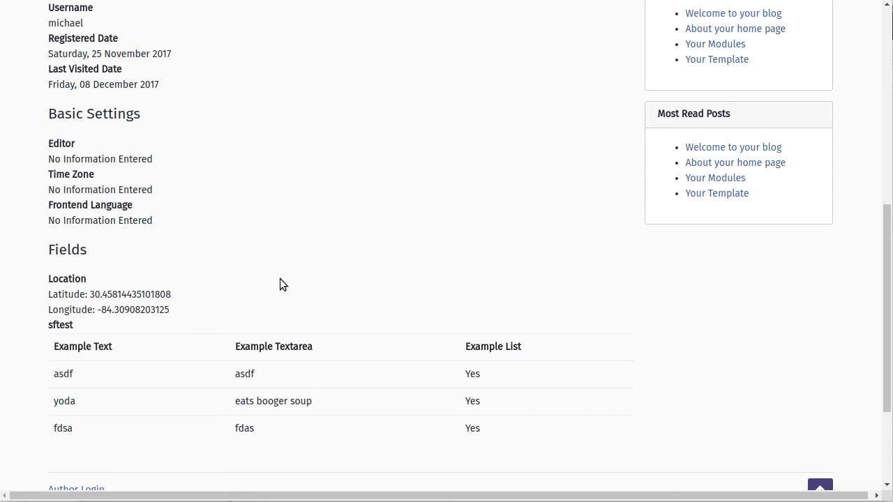
triple_click(270, 221)
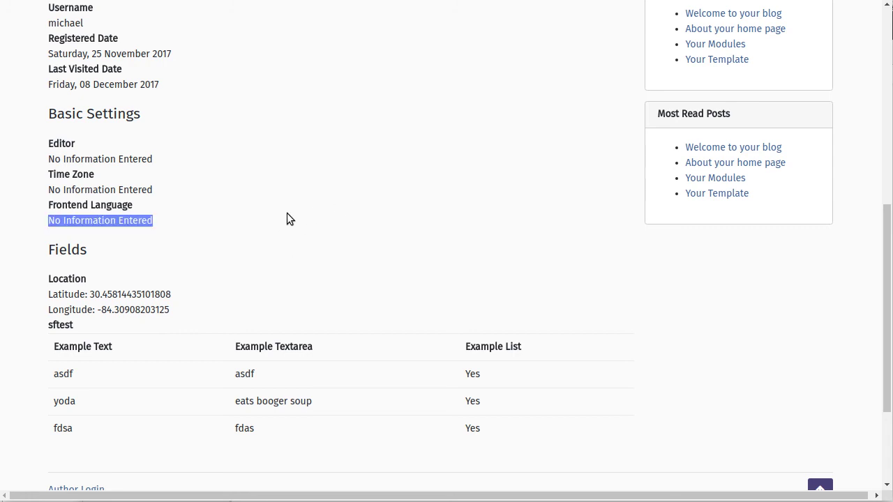
click(152, 218)
double_click(129, 220)
click(195, 222)
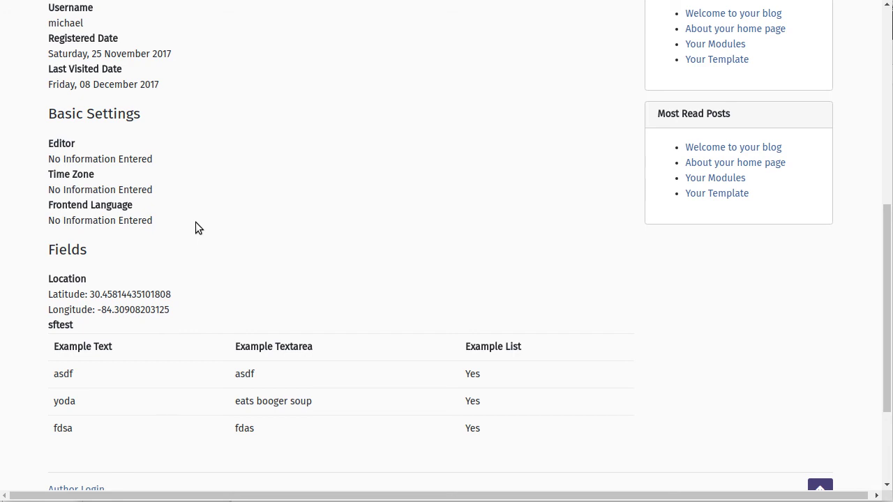
drag(172, 305, 50, 276)
click(329, 224)
Examine the sftest field's table of example text, textarea and list values on the profile page.
mouse_move(44, 325)
mouse_down()
mouse_move(382, 426)
mouse_move(146, 379)
mouse_move(46, 324)
mouse_up()
click(477, 431)
click(234, 315)
mouse_move(49, 329)
mouse_down()
mouse_move(130, 338)
mouse_move(50, 325)
mouse_up()
click(195, 354)
drag(48, 325, 489, 435)
click(508, 430)
drag(48, 325, 487, 428)
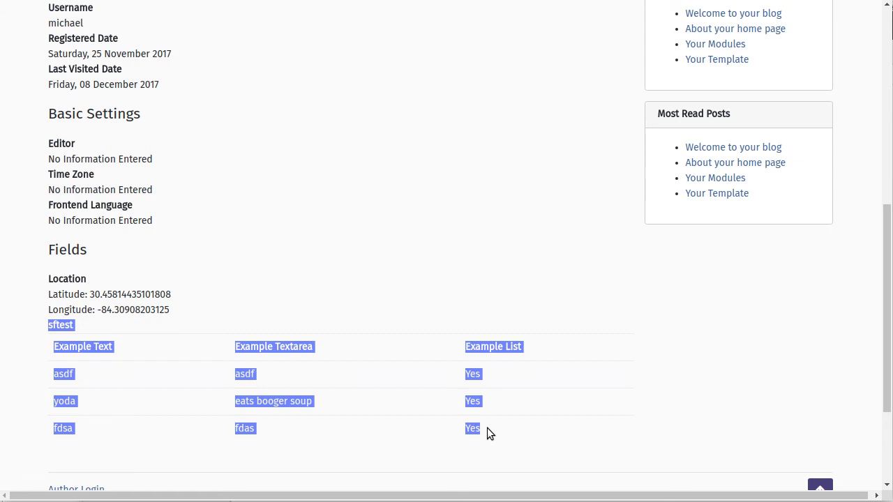
click(338, 199)
scroll(341, 201, up, 6)
scroll(342, 202, down, 2)
scroll(341, 199, down, 5)
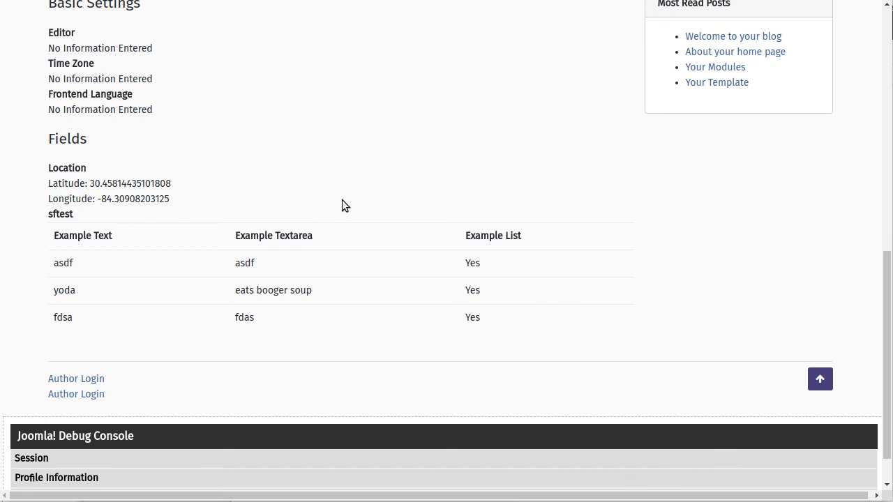
scroll(342, 203, up, 2)
scroll(342, 202, down, 1)
scroll(342, 206, up, 2)
scroll(341, 206, down, 1)
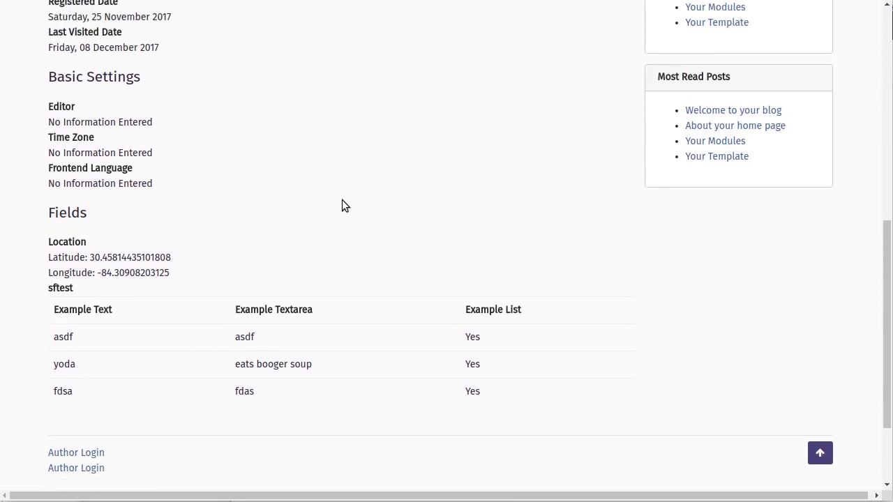